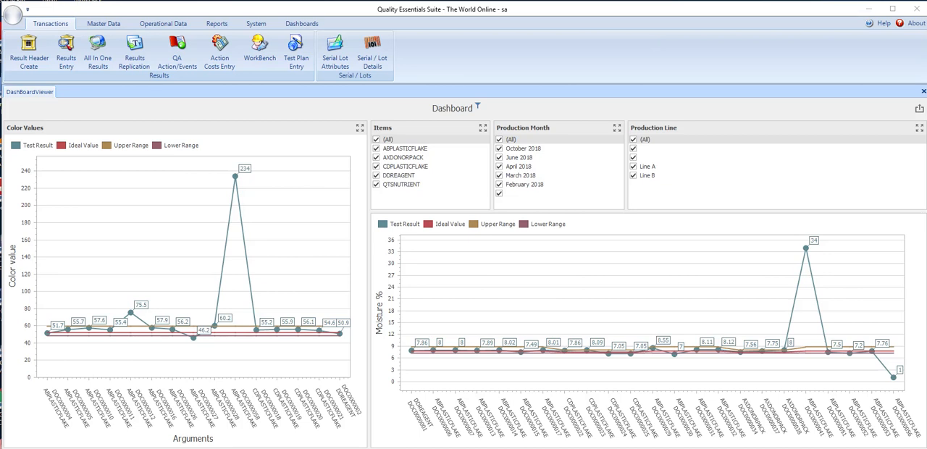
# - Open the Item Entry screen for the operational items
pyautogui.click(165, 23)
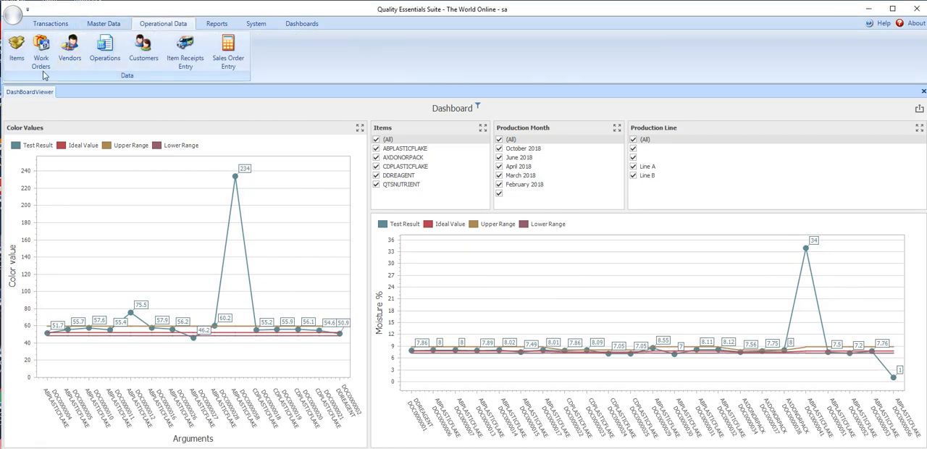
pyautogui.click(66, 65)
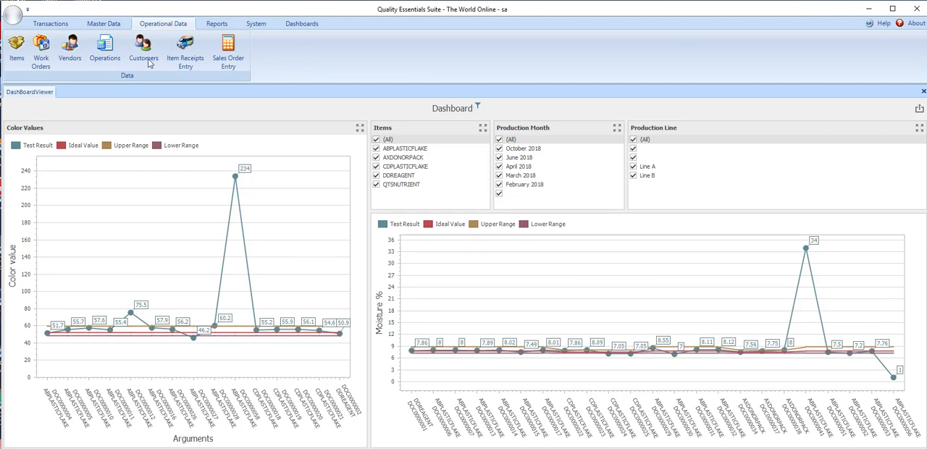
pyautogui.click(16, 62)
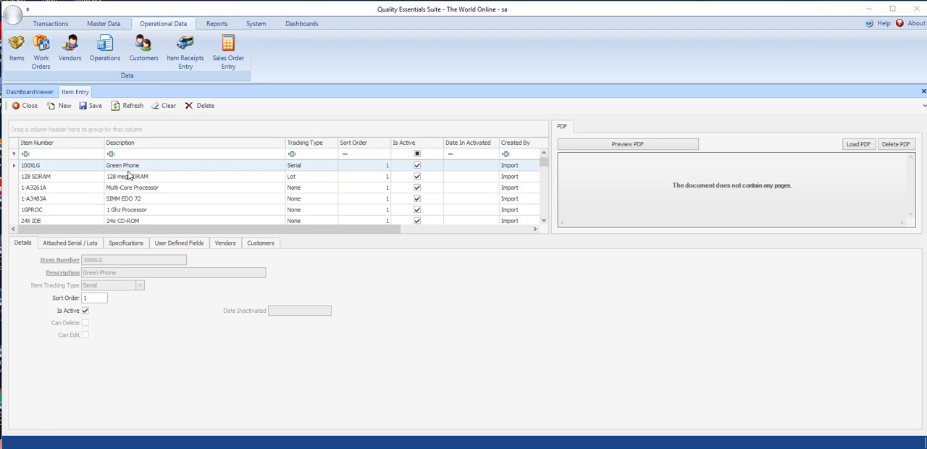
# - Filter the item list for item numbers containing "4a5", and clear the filter text
pyautogui.click(67, 152)
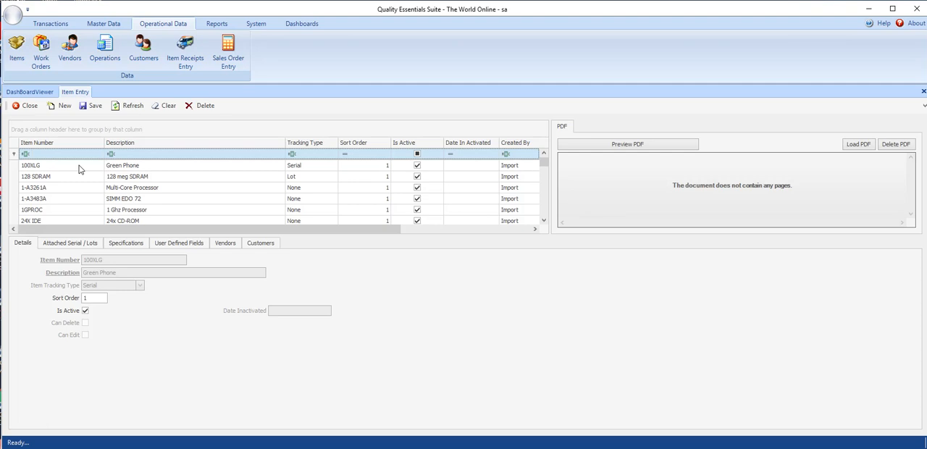
pyautogui.write('4a')
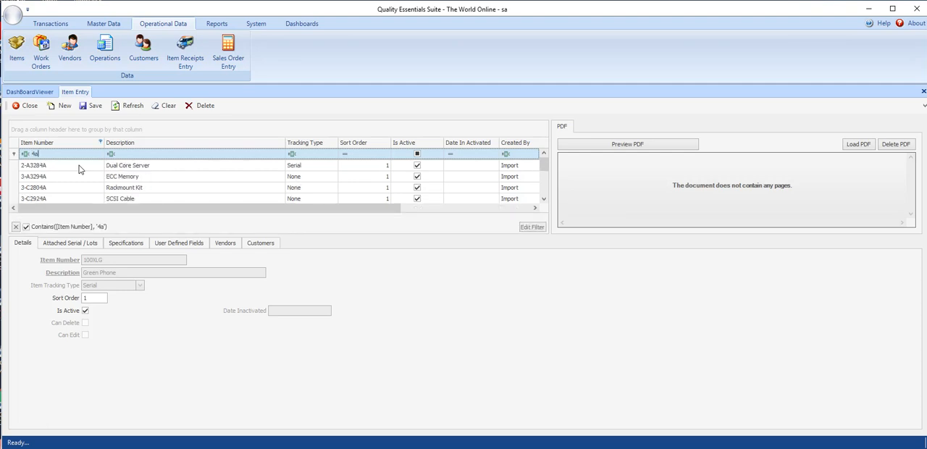
pyautogui.write('5')
pyautogui.press('BackSpace')
pyautogui.press('BackSpace')
pyautogui.press('BackSpace')
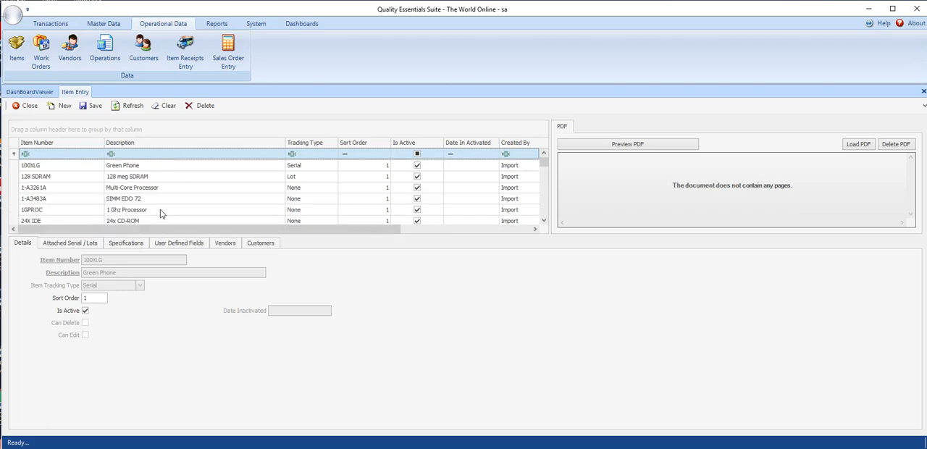
# - Filter the item list for item numbers containing "pfbl" and select PFBLEND
pyautogui.moveTo(544, 163)
pyautogui.mouseDown()
pyautogui.moveTo(545, 202)
pyautogui.moveTo(544, 158)
pyautogui.mouseUp()
pyautogui.write('p')
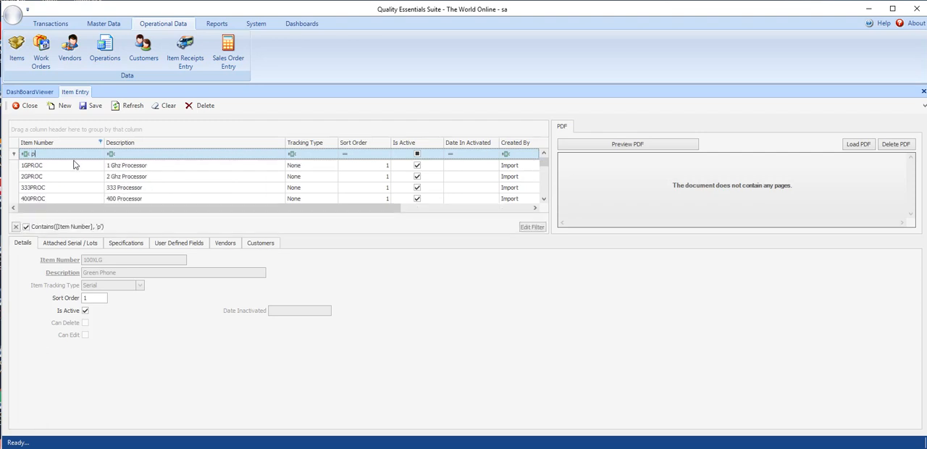
pyautogui.write('fb')
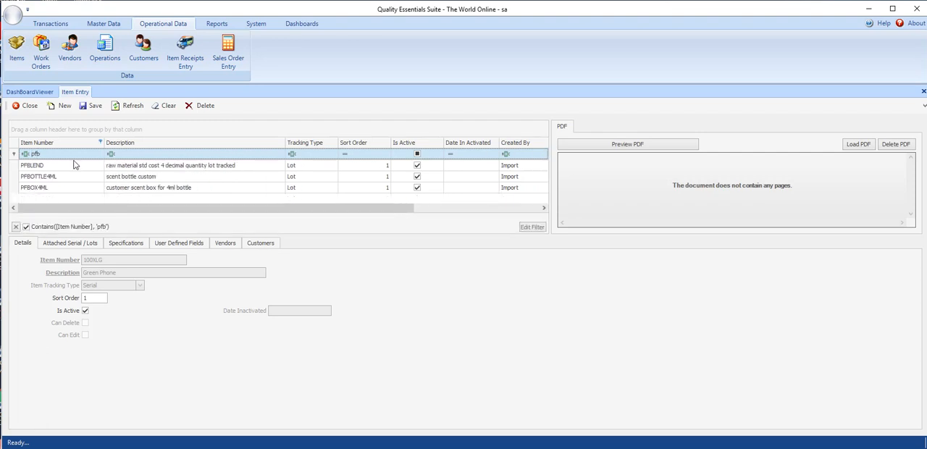
pyautogui.write('l')
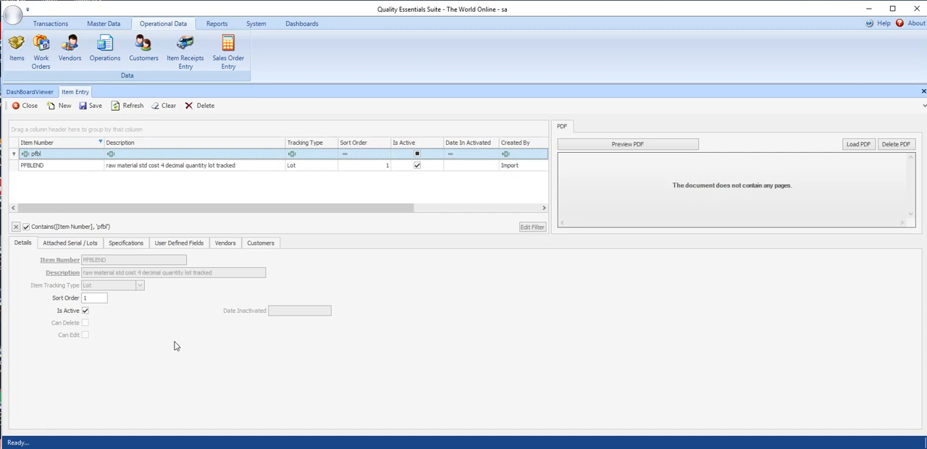
pyautogui.press('Down')
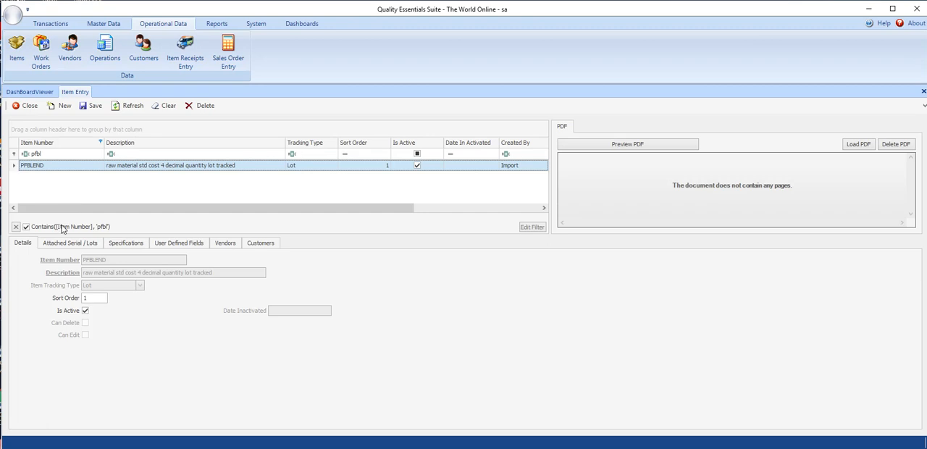
# - Review PFBLEND's attached serials and lots, specifications, user defined fields, vendors and customers, and return to its details
pyautogui.click(60, 249)
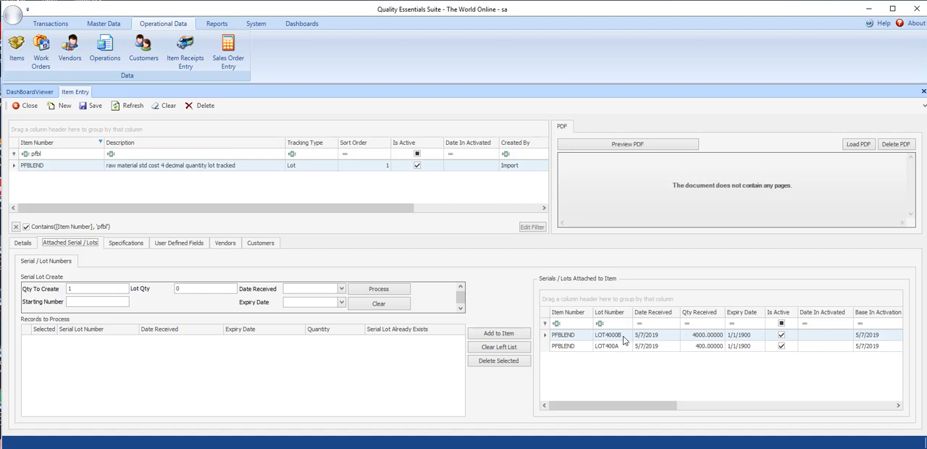
pyautogui.click(117, 243)
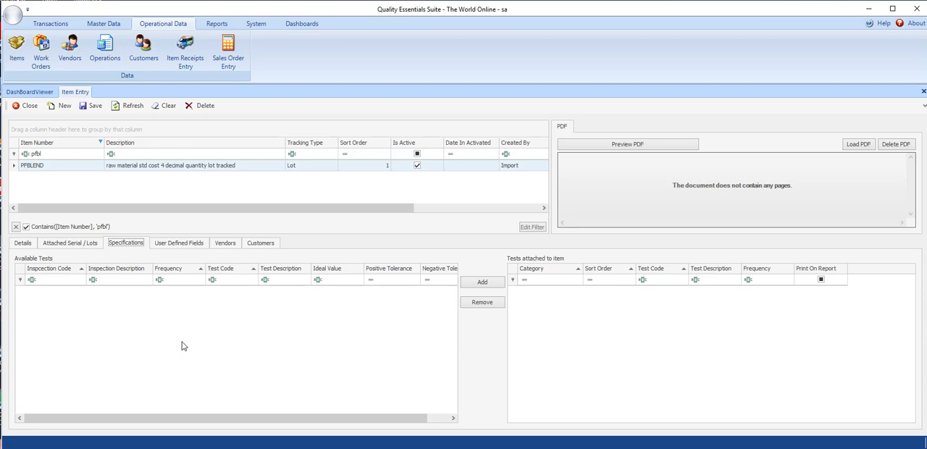
pyautogui.click(171, 245)
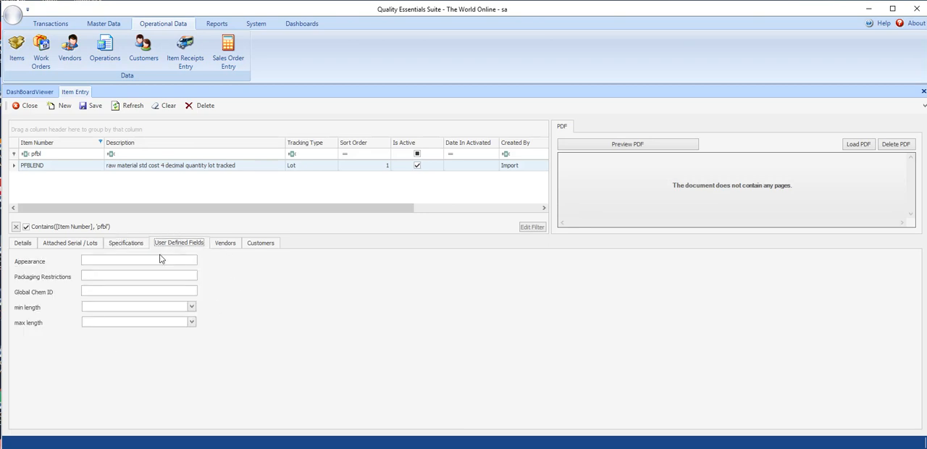
pyautogui.click(257, 24)
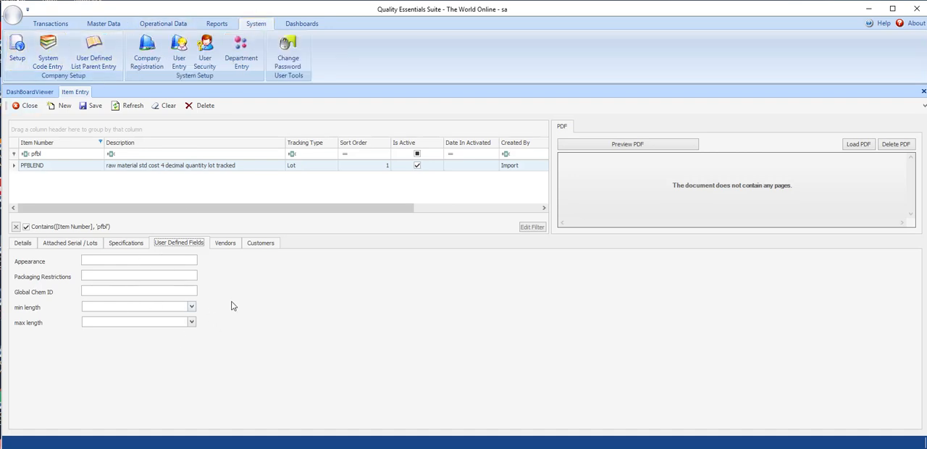
pyautogui.click(223, 243)
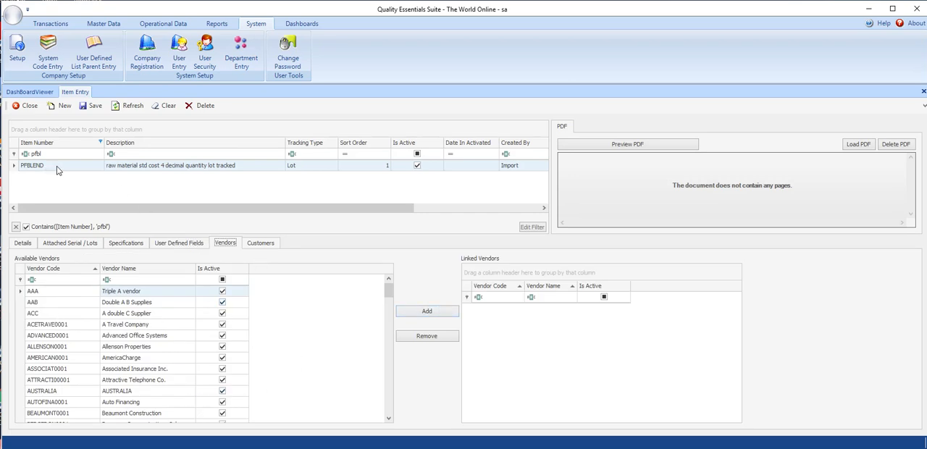
pyautogui.click(263, 242)
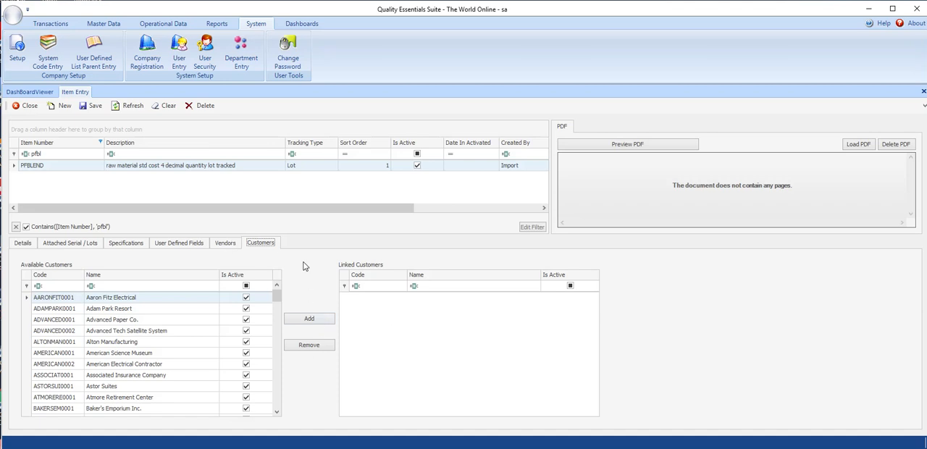
pyautogui.click(21, 245)
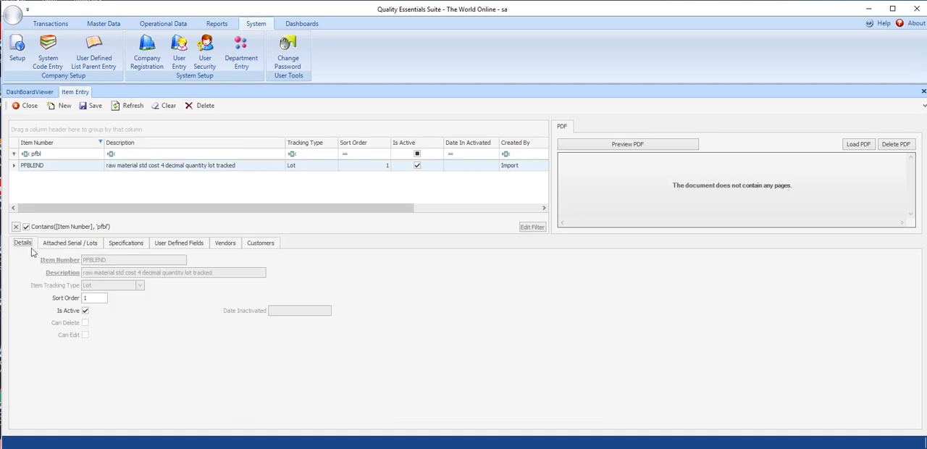
# - Clear the item list filter and create a new item with the item number TESTLOTTRACKEDITEM
pyautogui.click(16, 227)
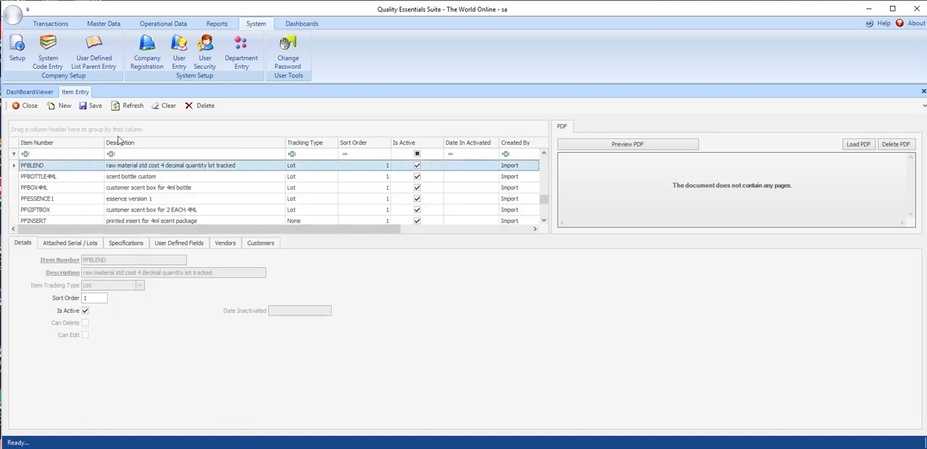
pyautogui.click(63, 106)
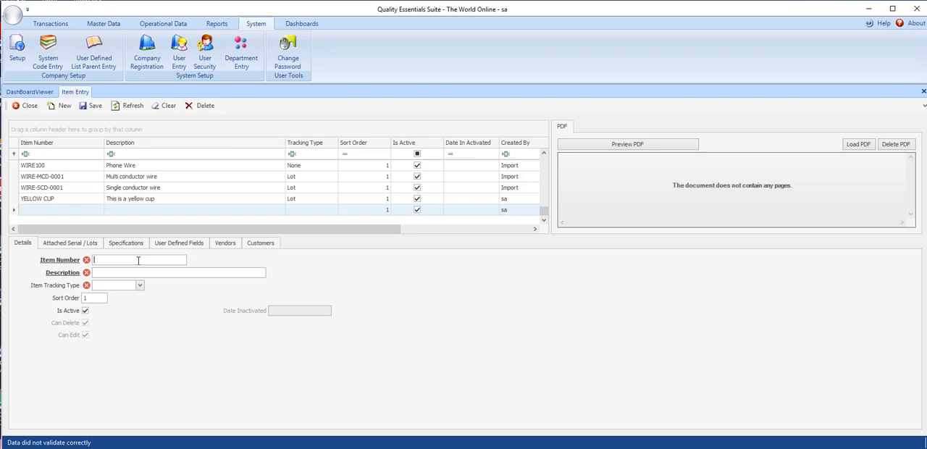
pyautogui.write('TESTLOTTRACKEDITEM')
# - Describe the new item as "This is a lot tracked item", set its tracking type to Lot, and save it
pyautogui.click(109, 271)
pyautogui.write('This is a lot tracked item')
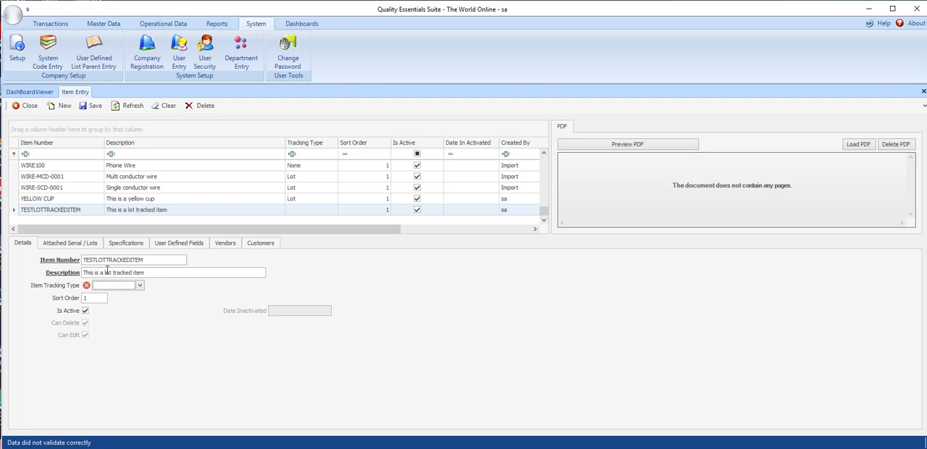
pyautogui.write('l')
pyautogui.press('Tab')
pyautogui.click(93, 109)
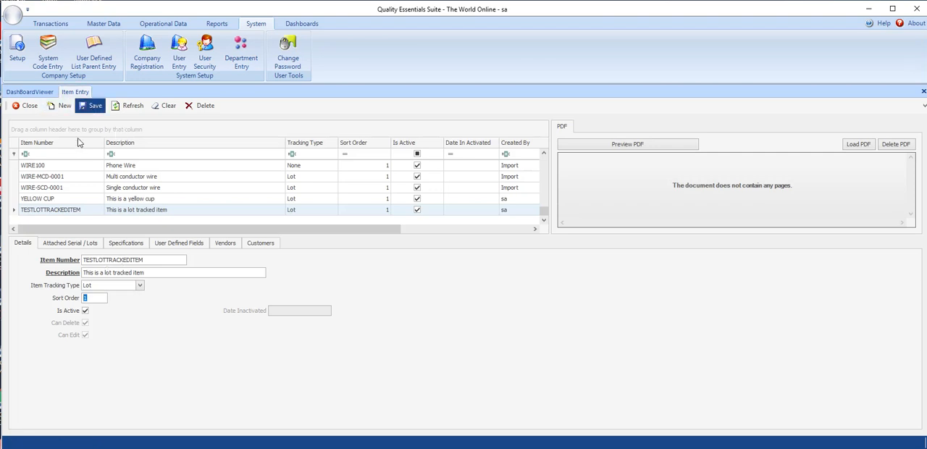
pyautogui.click(87, 109)
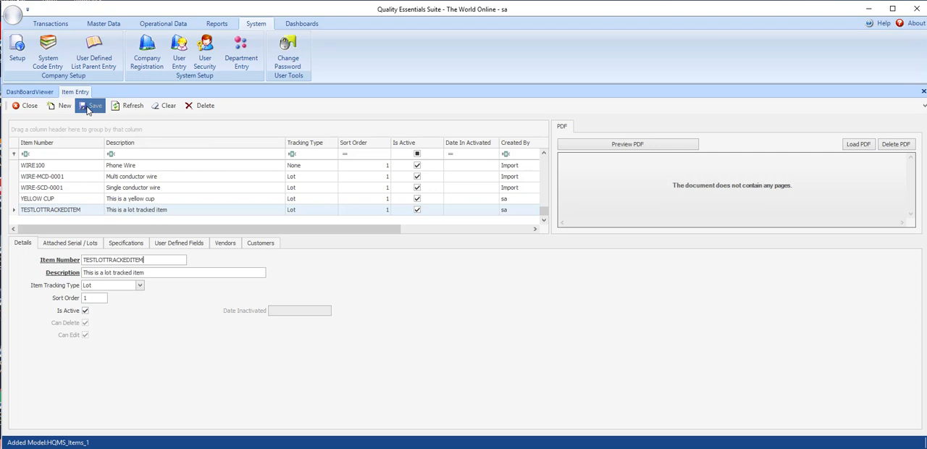
# - Generate five lot records for TESTLOTTRACKEDITEM starting at LOT012 with a lot quantity of 3, and clear the generated list
pyautogui.click(70, 244)
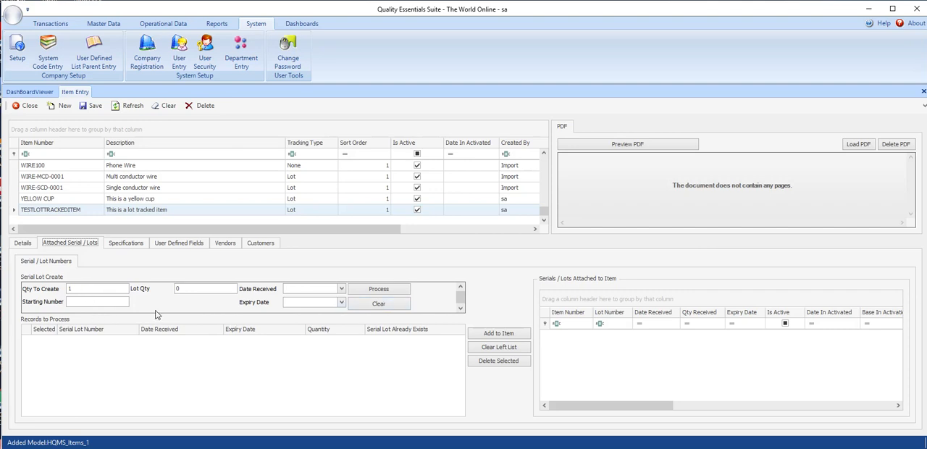
pyautogui.click(92, 302)
pyautogui.moveTo(99, 289); pyautogui.dragTo(64, 289)
pyautogui.click(88, 289)
pyautogui.press('BackSpace')
pyautogui.write('5')
pyautogui.write('LOT')
pyautogui.write('012')
pyautogui.moveTo(92, 303); pyautogui.dragTo(82, 303)
pyautogui.click(212, 288)
pyautogui.write('3')
pyautogui.click(381, 290)
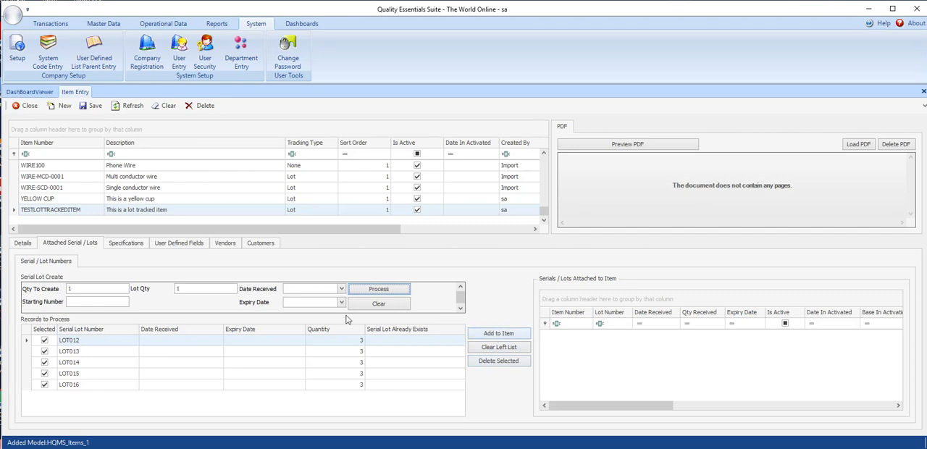
pyautogui.click(498, 347)
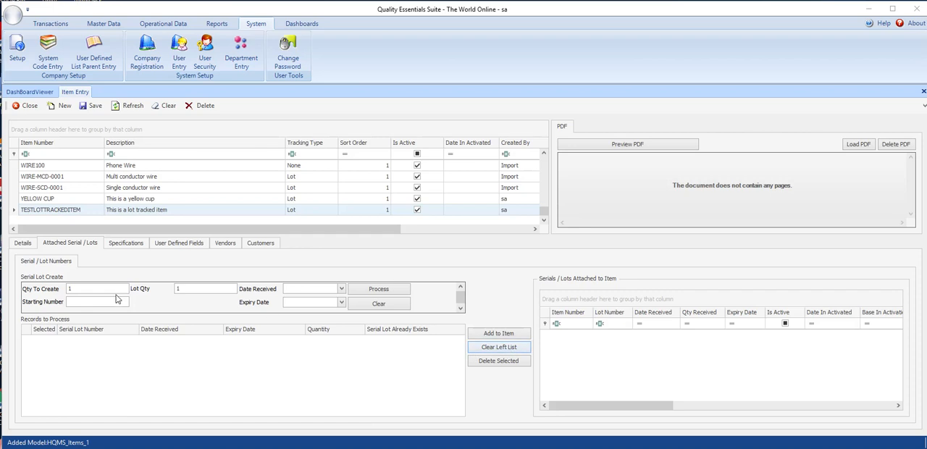
# - Generate five lot records starting at LOT123G0, and replace them with a single lot record LOT123G7
pyautogui.click(98, 301)
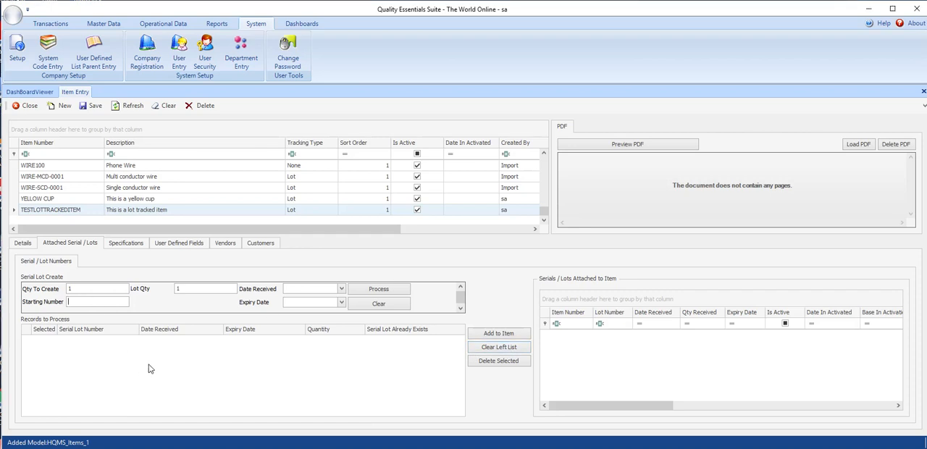
pyautogui.write('LOT')
pyautogui.press('BackSpace')
pyautogui.write('5')
pyautogui.moveTo(96, 303); pyautogui.dragTo(65, 289)
pyautogui.click(389, 291)
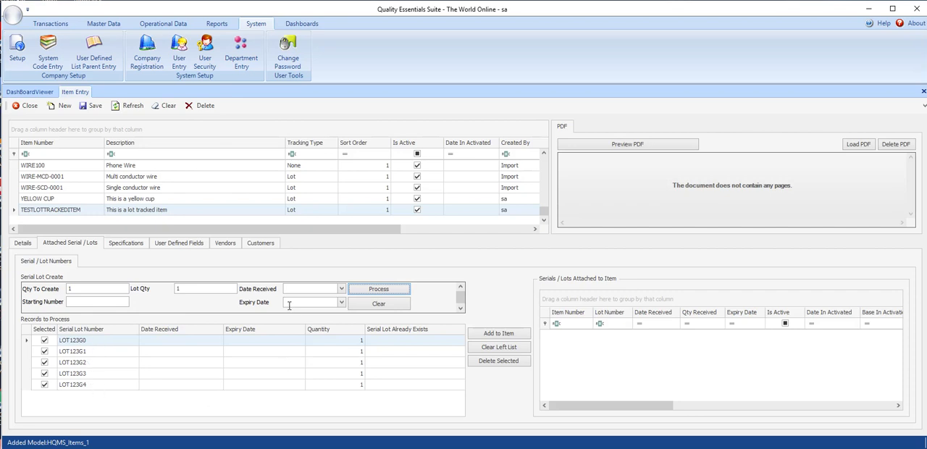
pyautogui.click(95, 302)
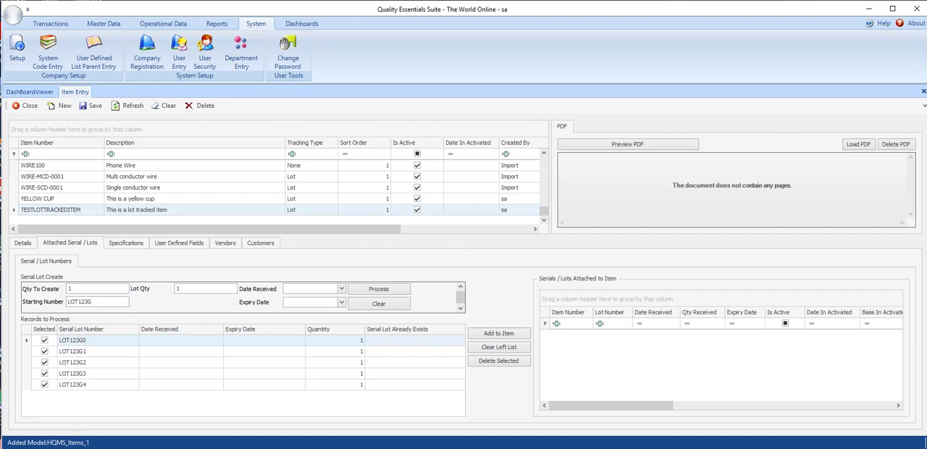
pyautogui.click(384, 291)
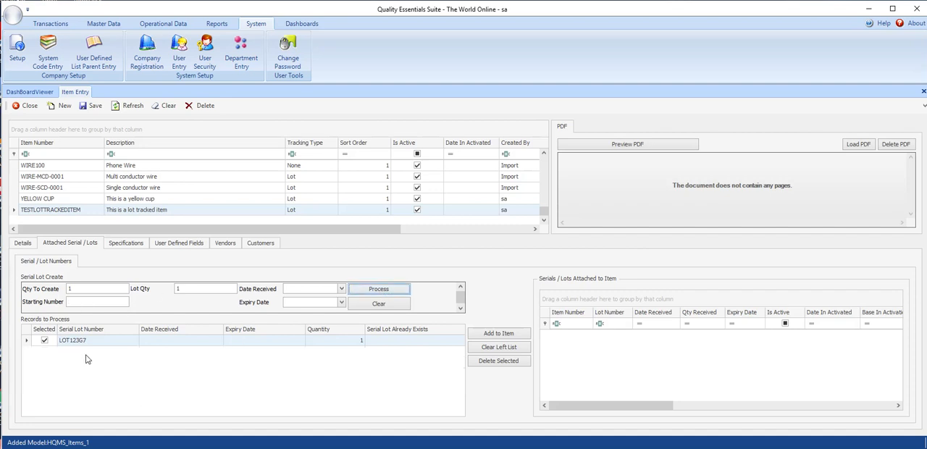
# - Generate ten lot records with the starting number LOT123G7 and a lot quantity of 1
pyautogui.click(83, 302)
pyautogui.write('LOT123G7')
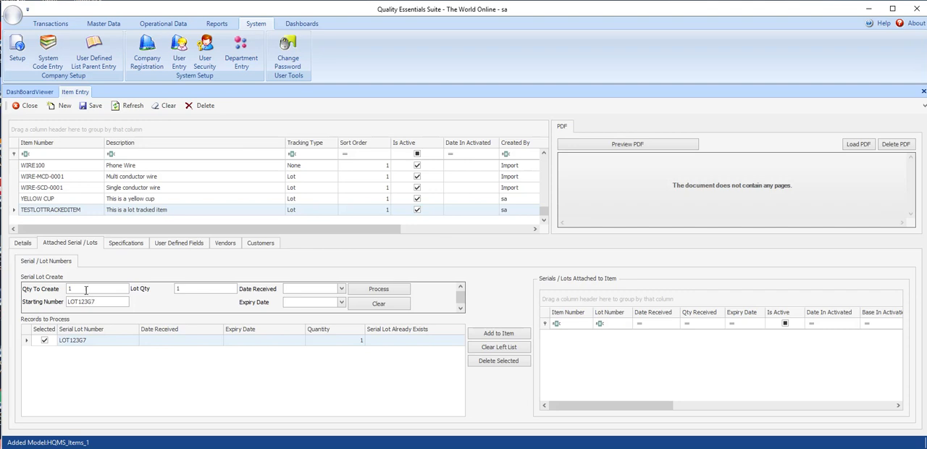
pyautogui.moveTo(79, 290); pyautogui.dragTo(58, 293)
pyautogui.write('10')
pyautogui.click(383, 293)
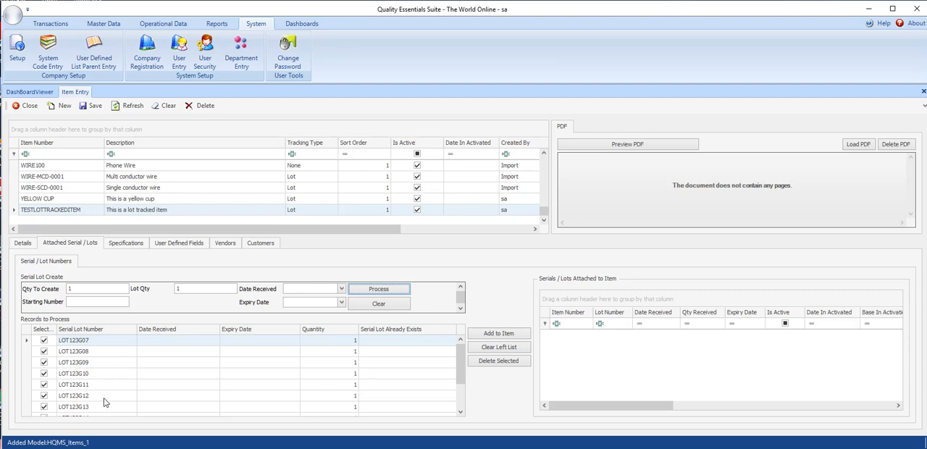
# - Check the generated lot records and add all the selected ones to TESTLOTTRACKEDITEM
pyautogui.scroll(-1, 102, 406)
pyautogui.scroll(1, 103, 406)
pyautogui.click(502, 335)
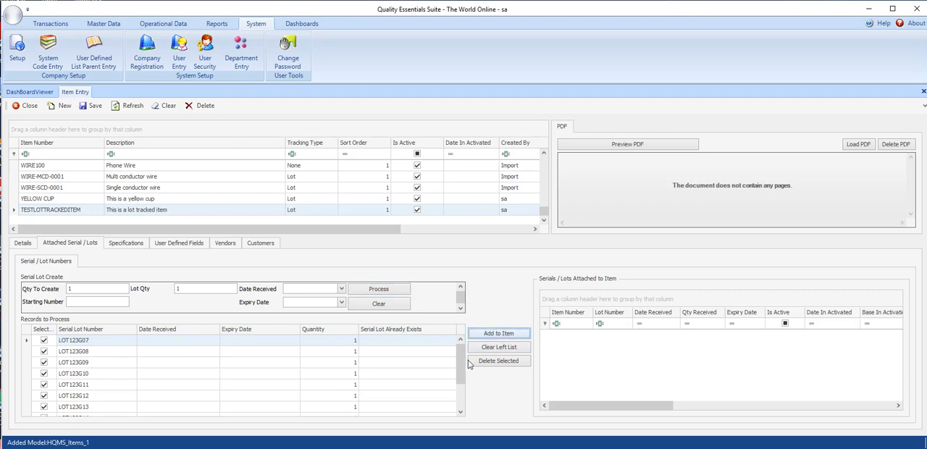